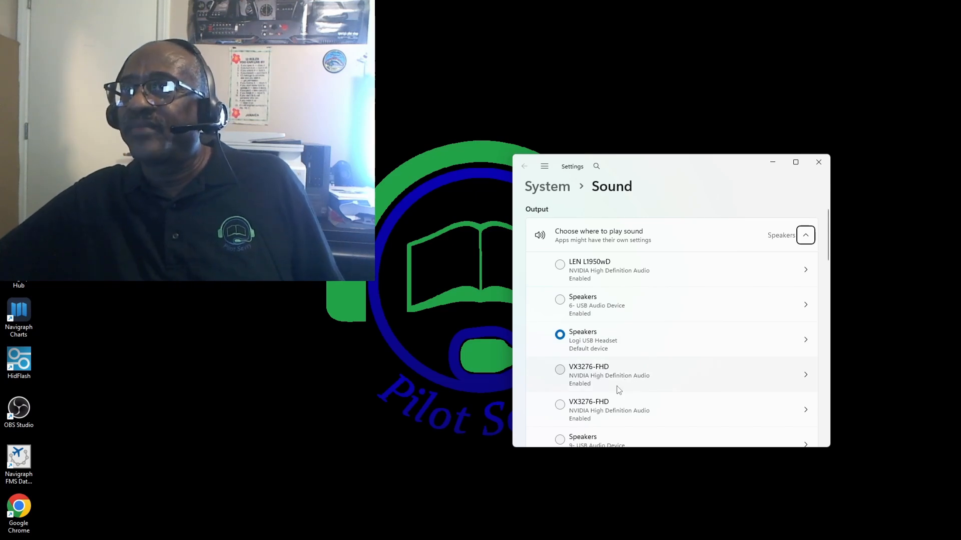
# Review the list of output devices in the Windows Sound settings, including the default Logi USB Headset speakers.
pyautogui.scroll(-1, 621, 384)
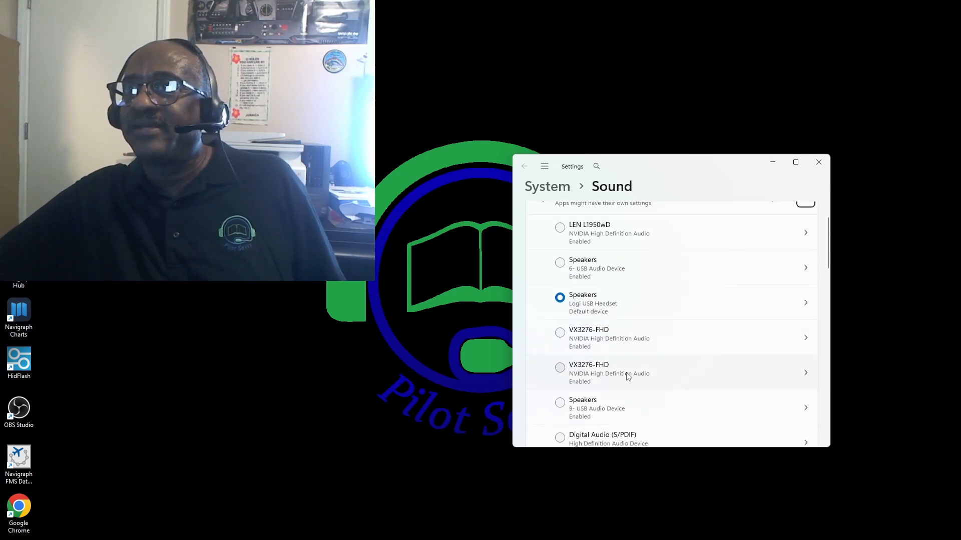
pyautogui.scroll(-1, 628, 376)
pyautogui.scroll(-1, 629, 376)
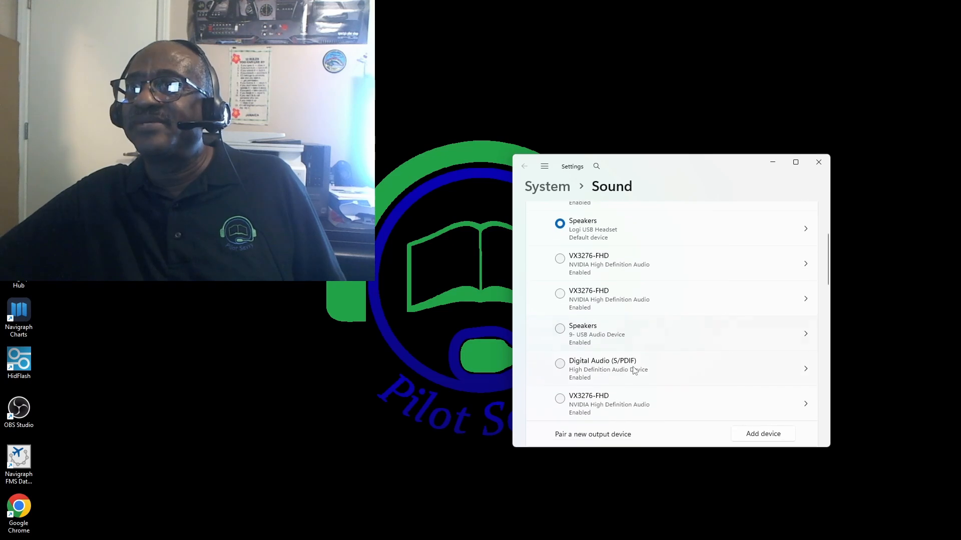
pyautogui.scroll(-1, 686, 365)
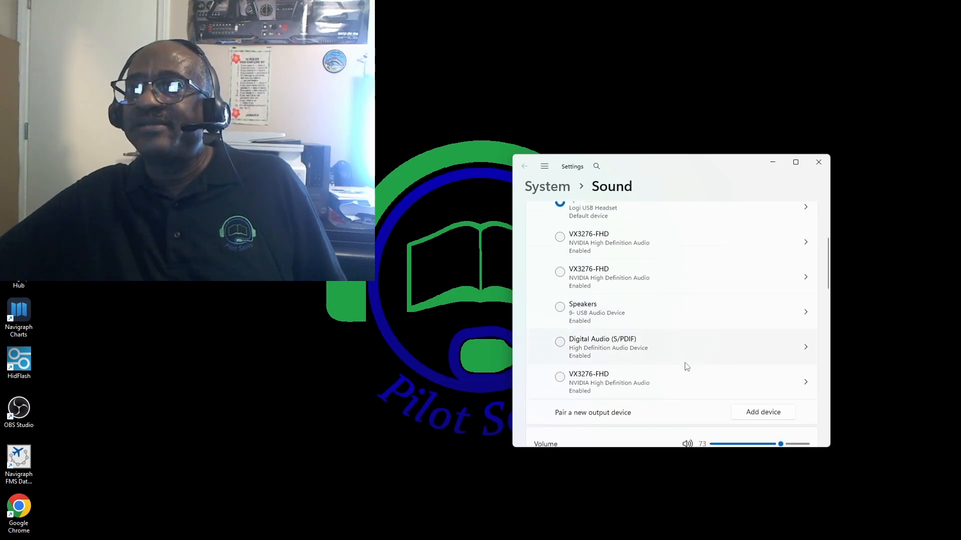
pyautogui.scroll(1, 664, 327)
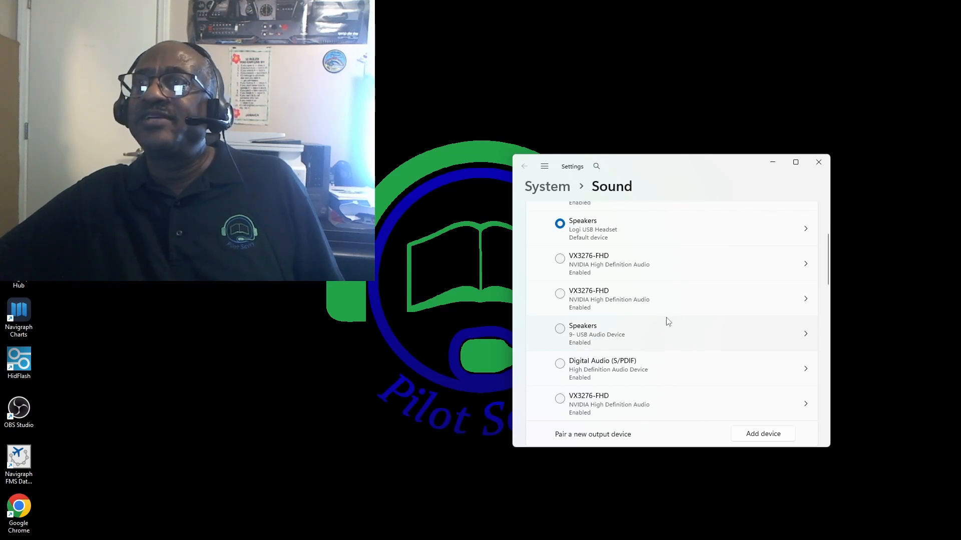
pyautogui.scroll(1, 666, 318)
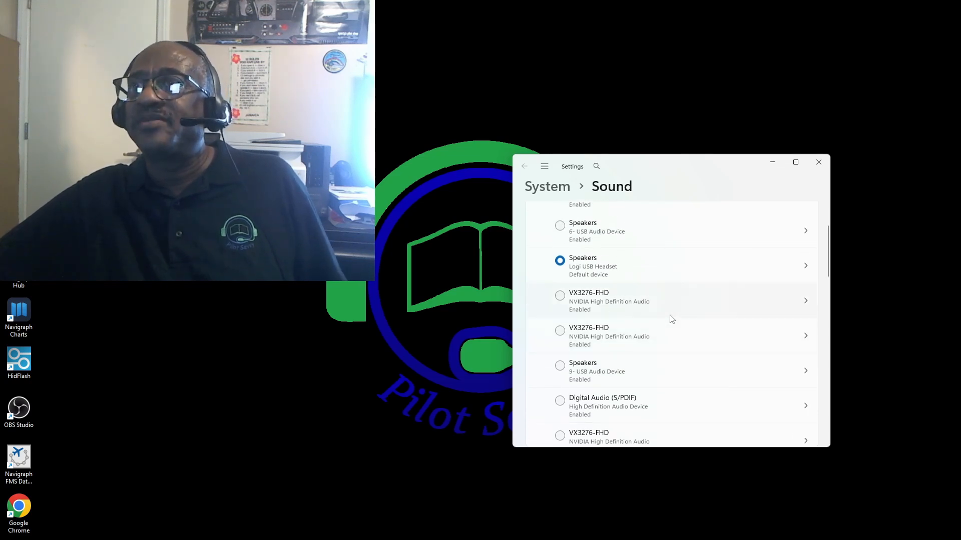
pyautogui.scroll(1, 672, 319)
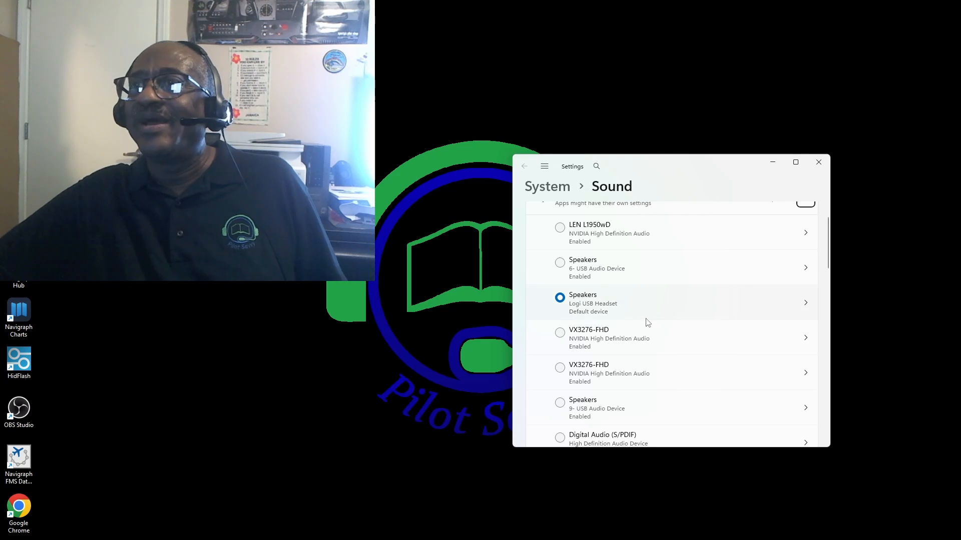
pyautogui.scroll(1, 648, 323)
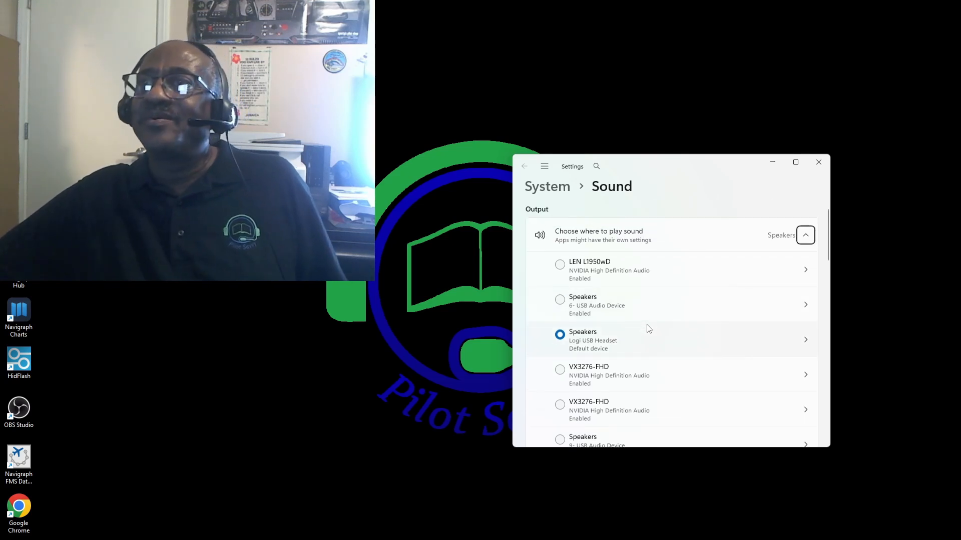
pyautogui.scroll(-1, 649, 328)
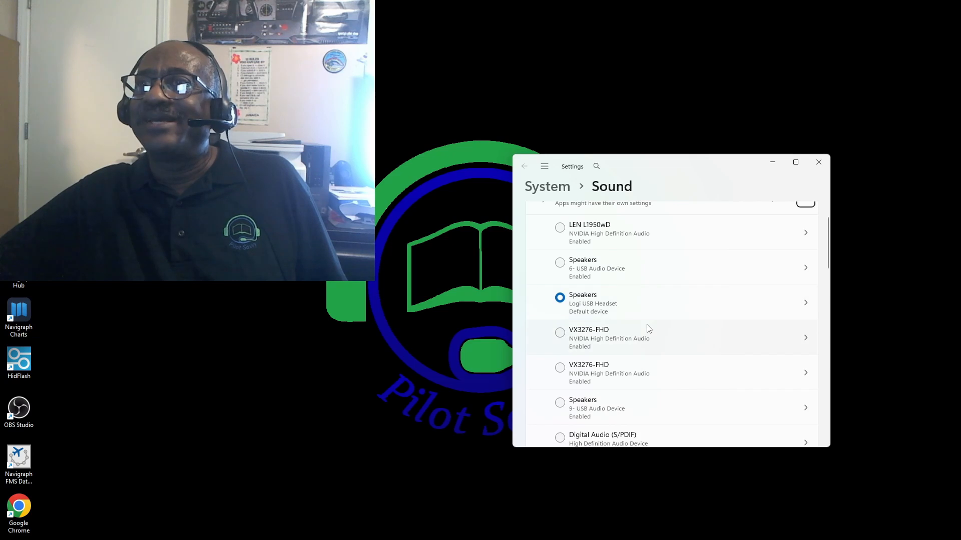
pyautogui.scroll(-1, 649, 328)
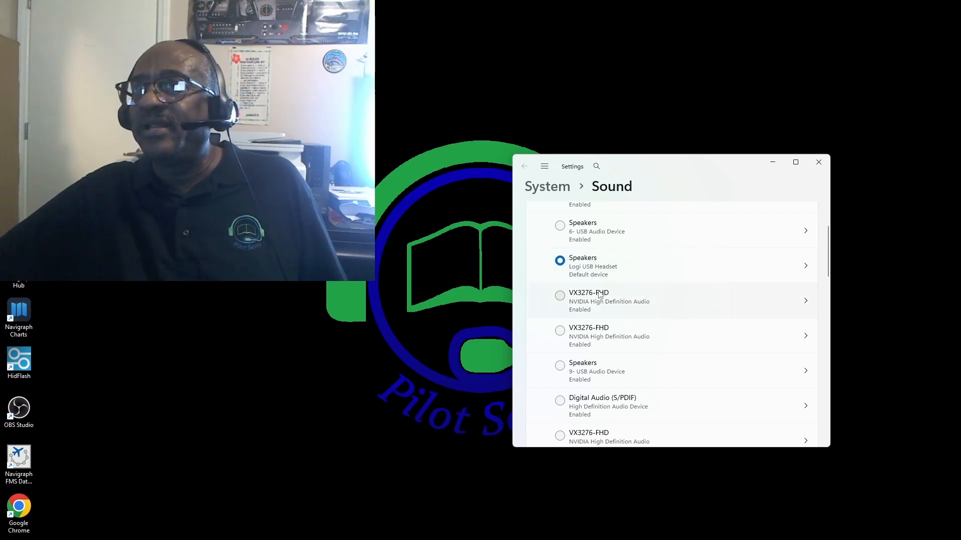
pyautogui.scroll(-3, 640, 334)
pyautogui.scroll(-1, 642, 334)
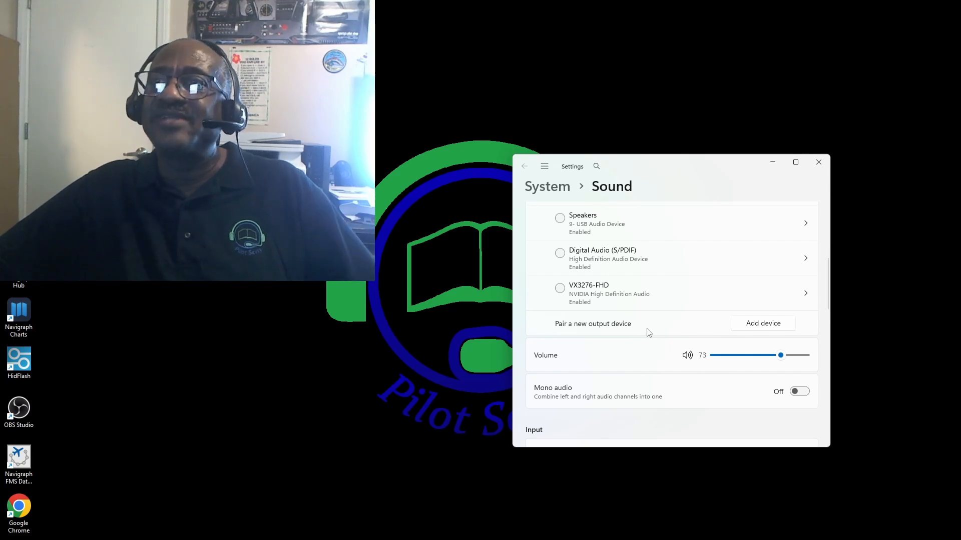
pyautogui.scroll(3, 649, 332)
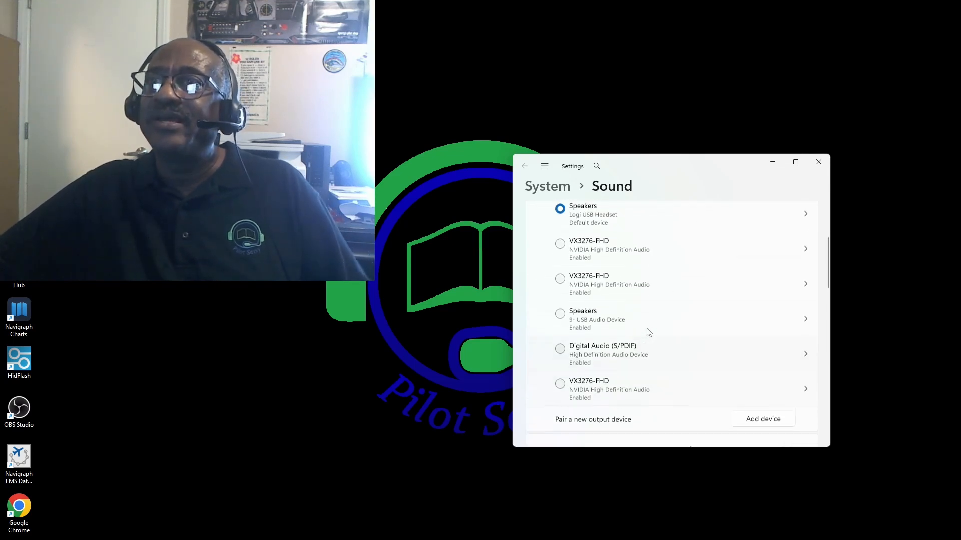
pyautogui.scroll(3, 645, 330)
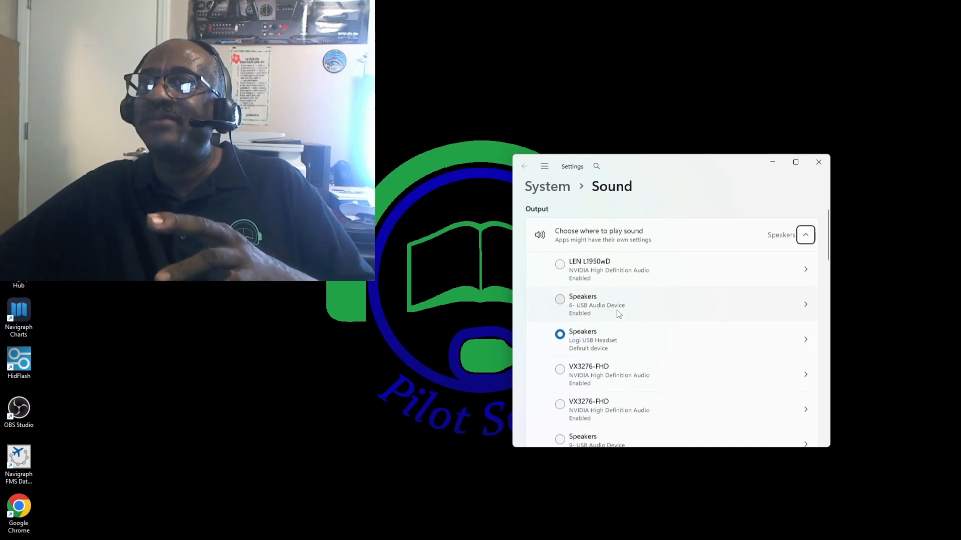
pyautogui.scroll(-5, 618, 314)
pyautogui.scroll(-3, 619, 314)
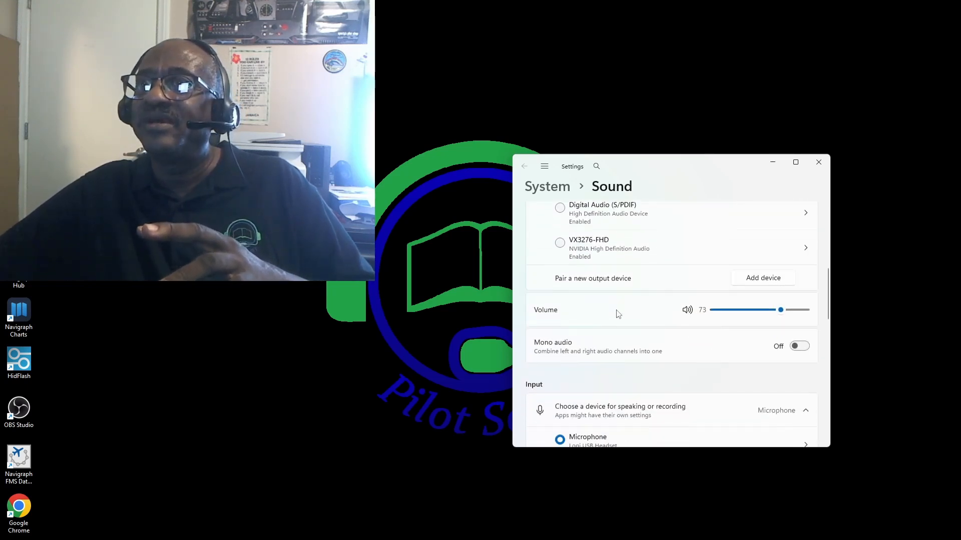
pyautogui.scroll(10, 631, 245)
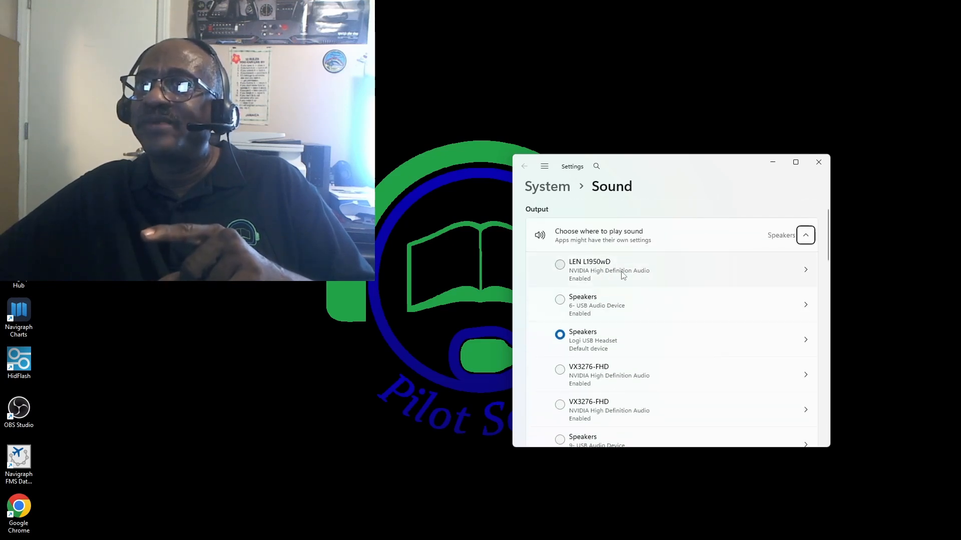
pyautogui.scroll(-2, 634, 280)
pyautogui.scroll(-1, 637, 291)
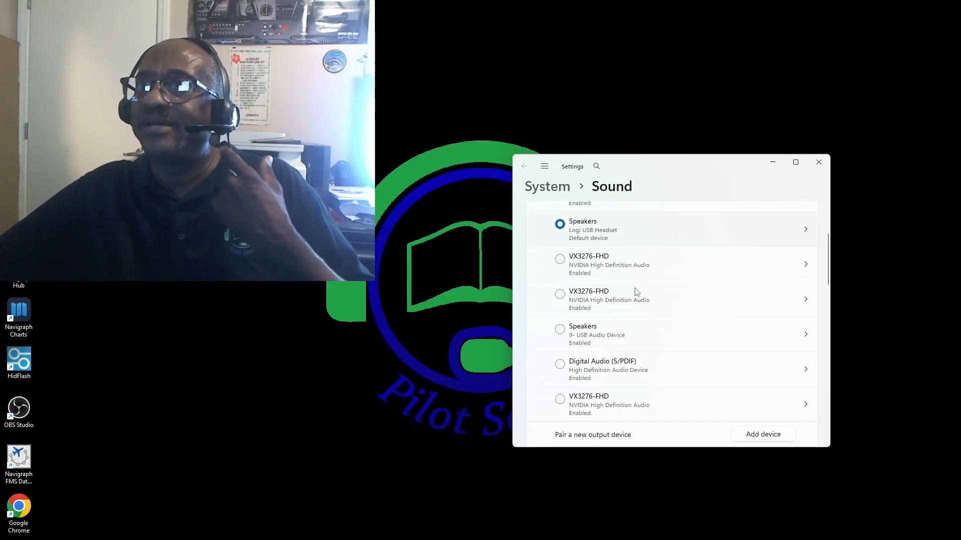
# Examine the input devices, microphone volume, and the advanced and related options in the Windows Sound settings.
pyautogui.scroll(-5, 636, 295)
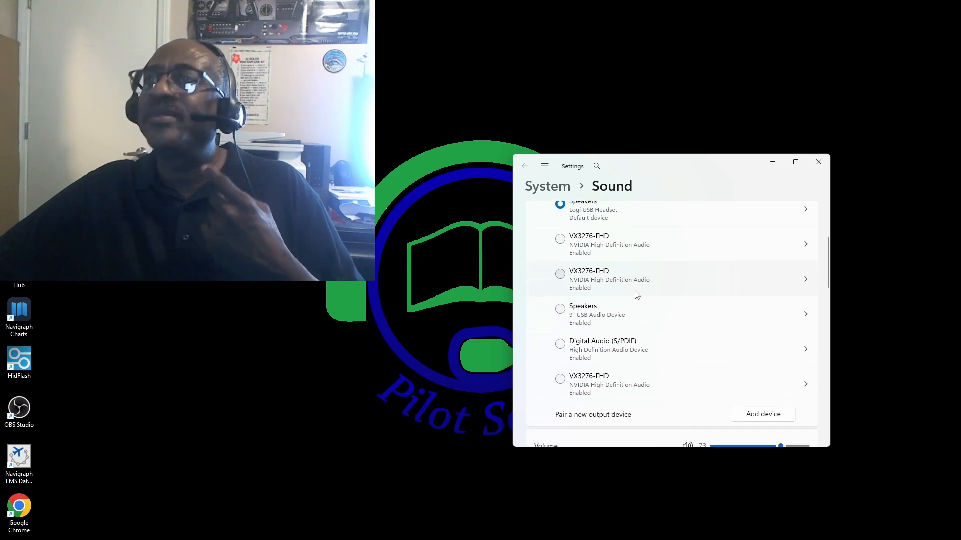
pyautogui.scroll(-1, 637, 295)
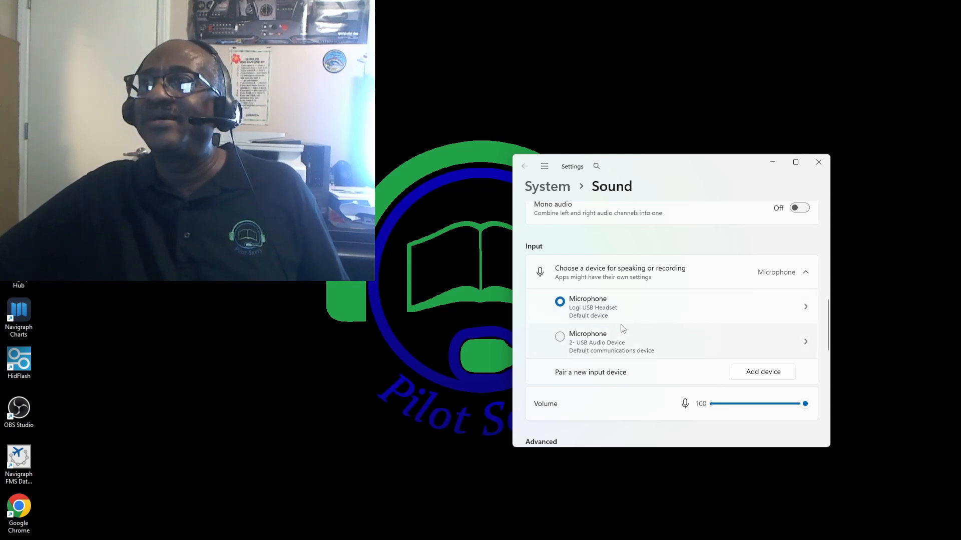
pyautogui.scroll(-3, 655, 370)
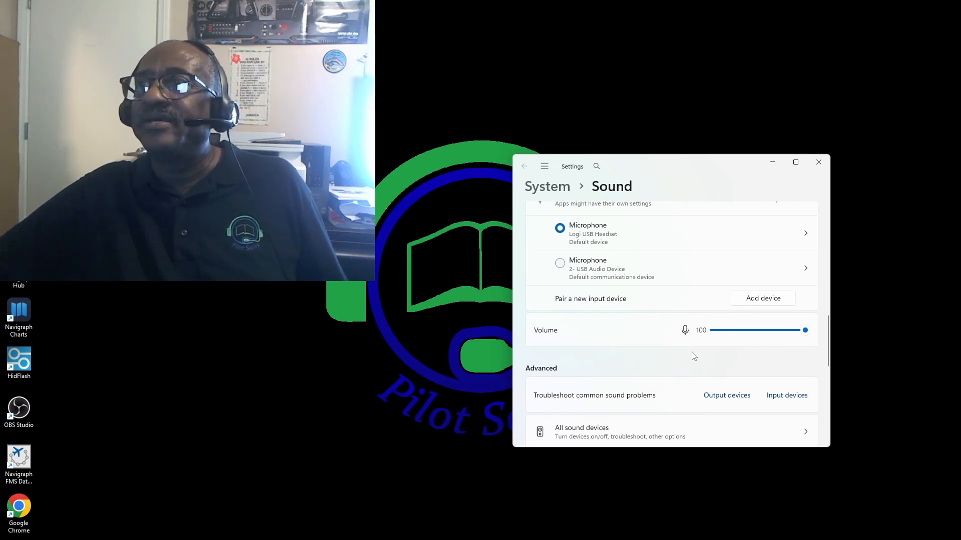
pyautogui.scroll(-1, 694, 356)
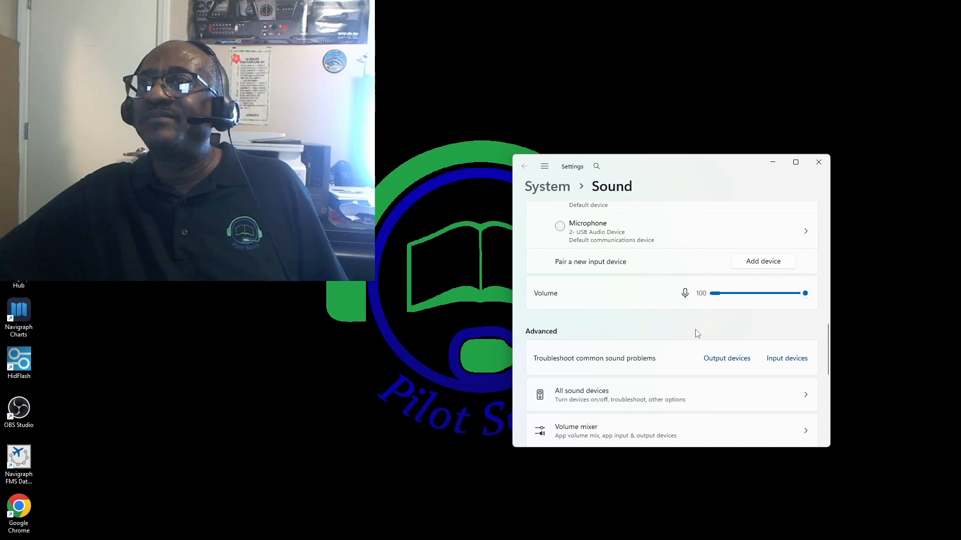
pyautogui.scroll(-2, 695, 333)
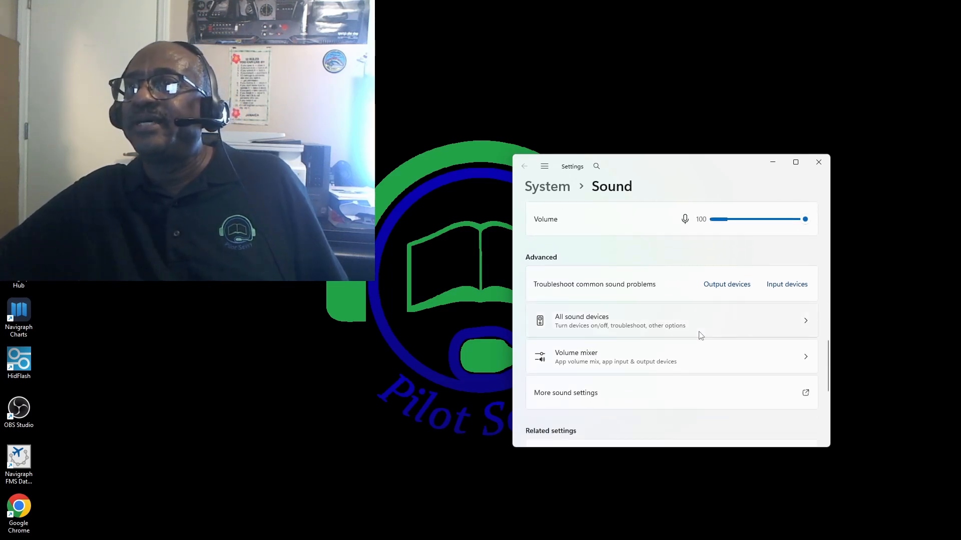
pyautogui.scroll(-2, 698, 335)
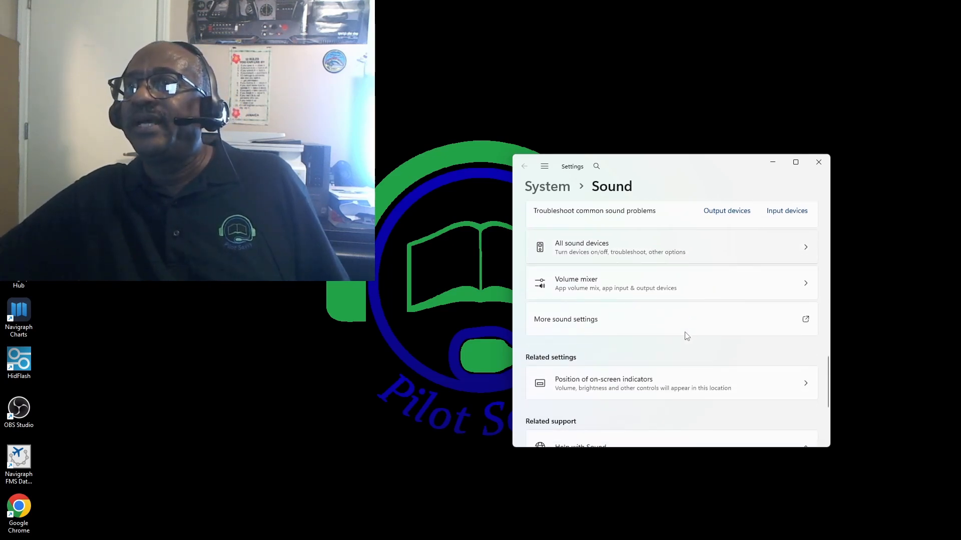
pyautogui.scroll(-1, 688, 309)
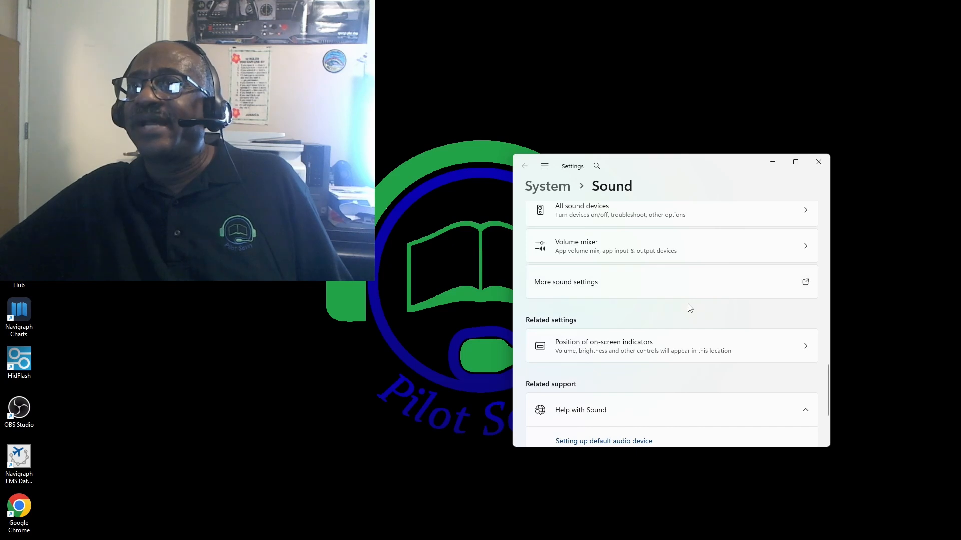
pyautogui.scroll(1, 689, 308)
pyautogui.scroll(-2, 690, 307)
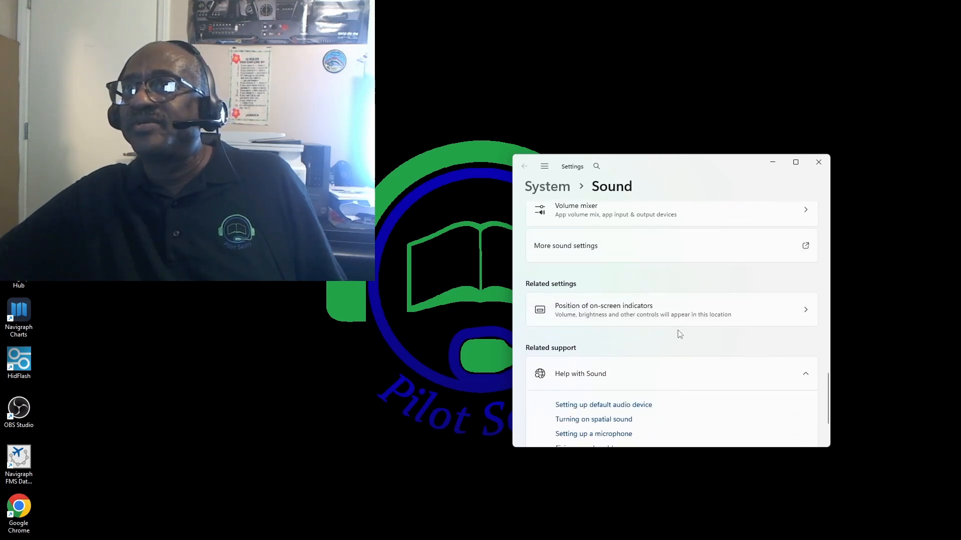
pyautogui.scroll(-1, 678, 326)
pyautogui.scroll(1, 679, 327)
pyautogui.scroll(3, 680, 327)
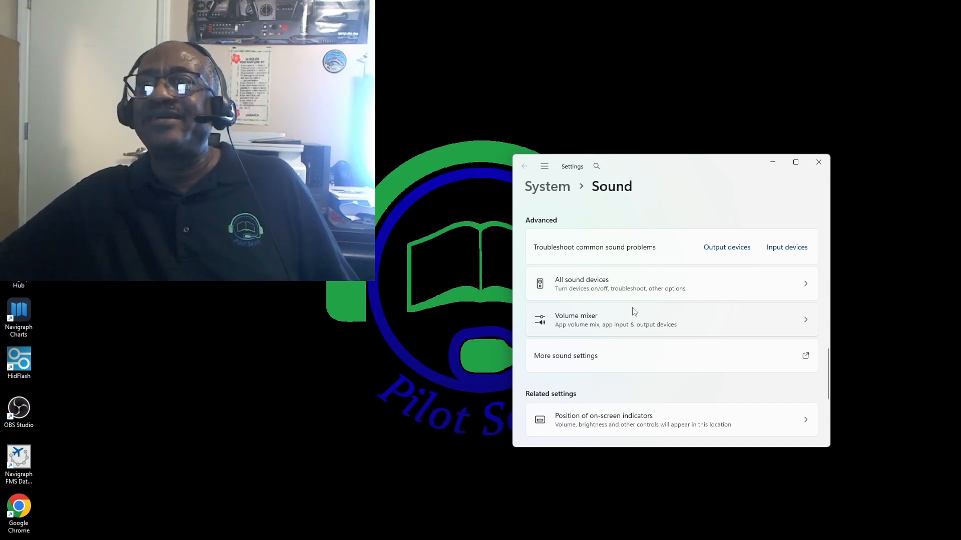
pyautogui.scroll(-3, 644, 328)
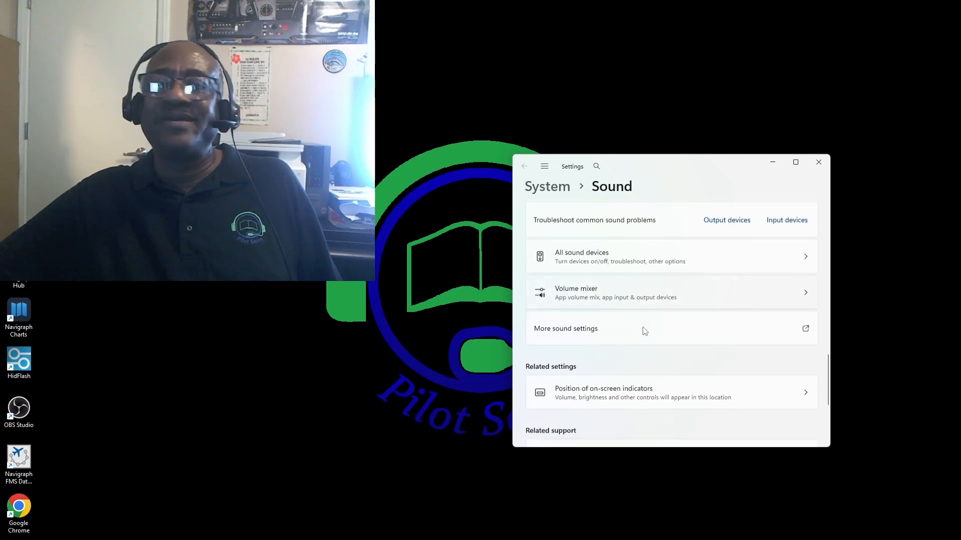
pyautogui.scroll(-3, 655, 319)
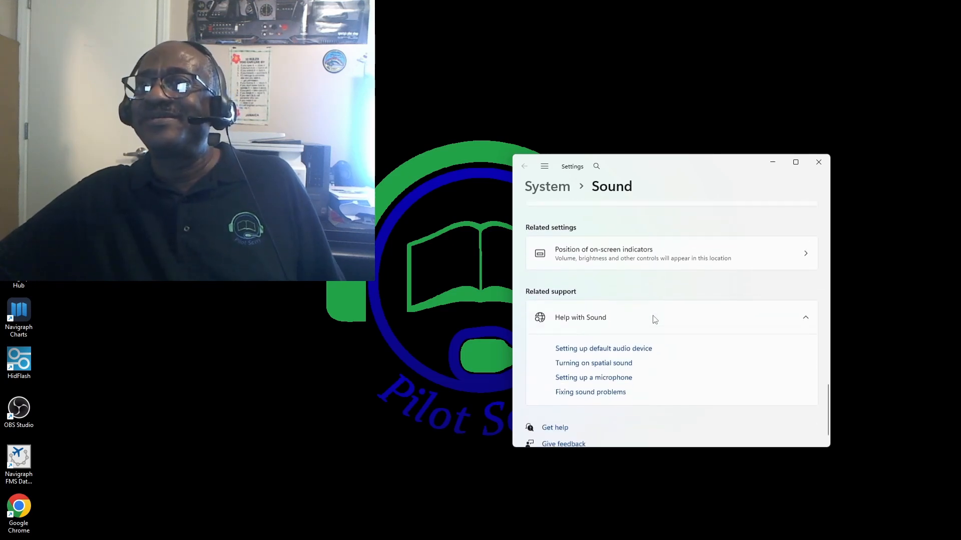
pyautogui.scroll(10, 655, 319)
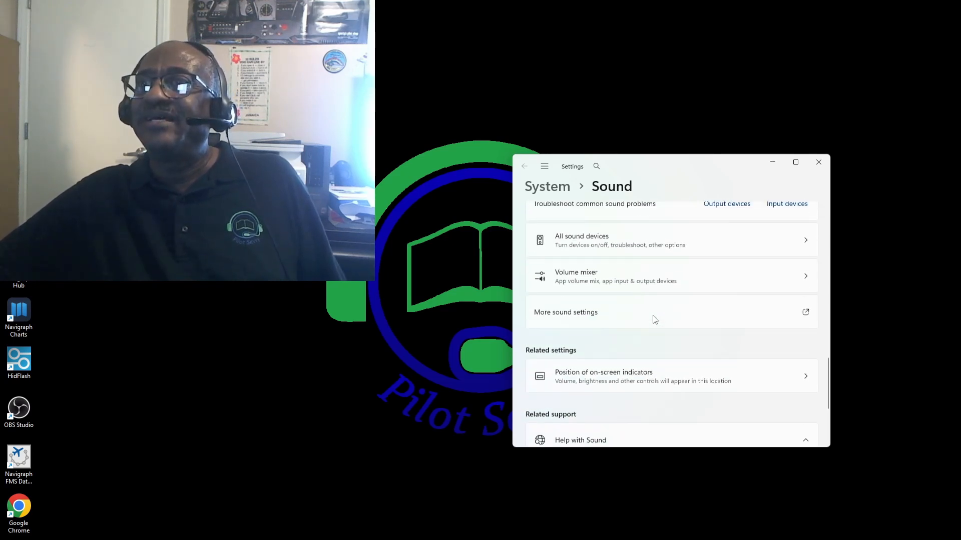
pyautogui.scroll(6, 655, 319)
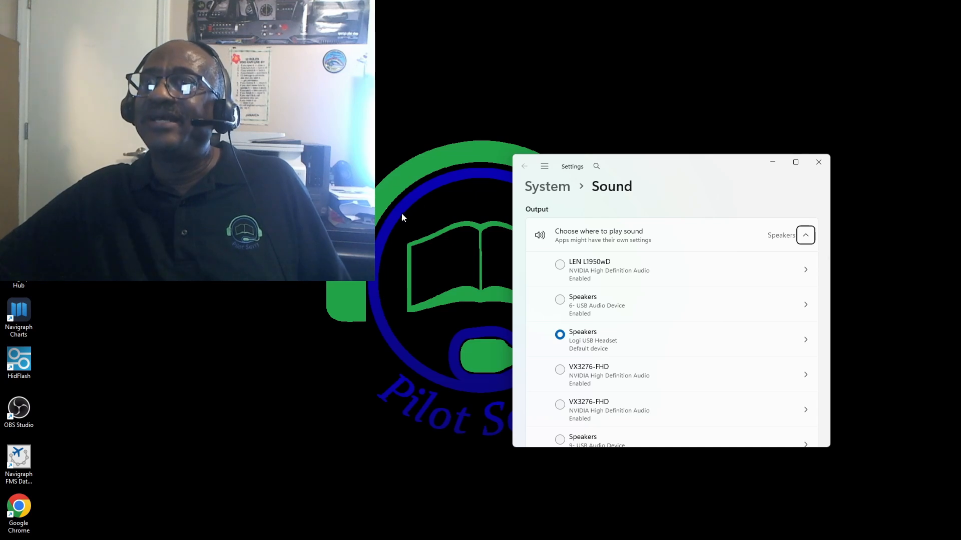
# Close the Windows Sound settings window.
pyautogui.click(375, 204)
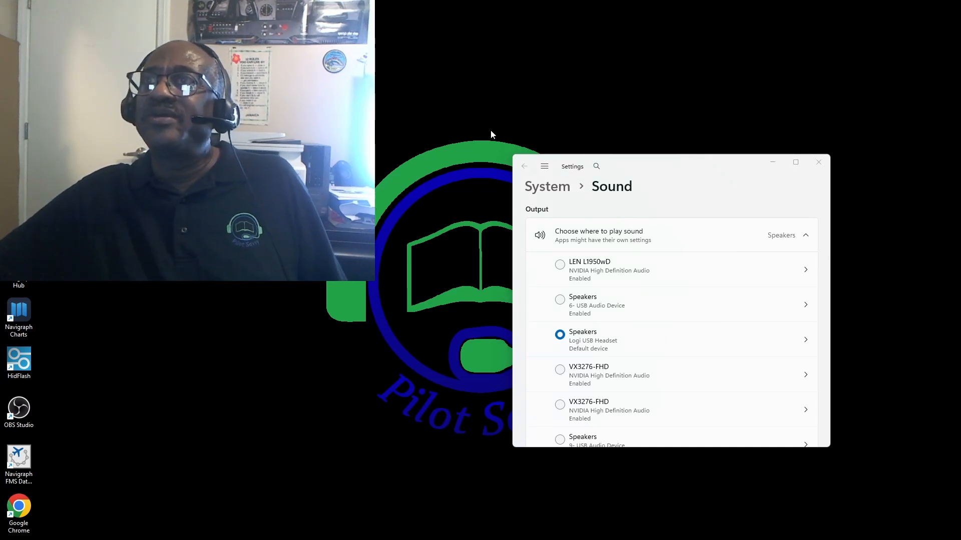
pyautogui.click(818, 162)
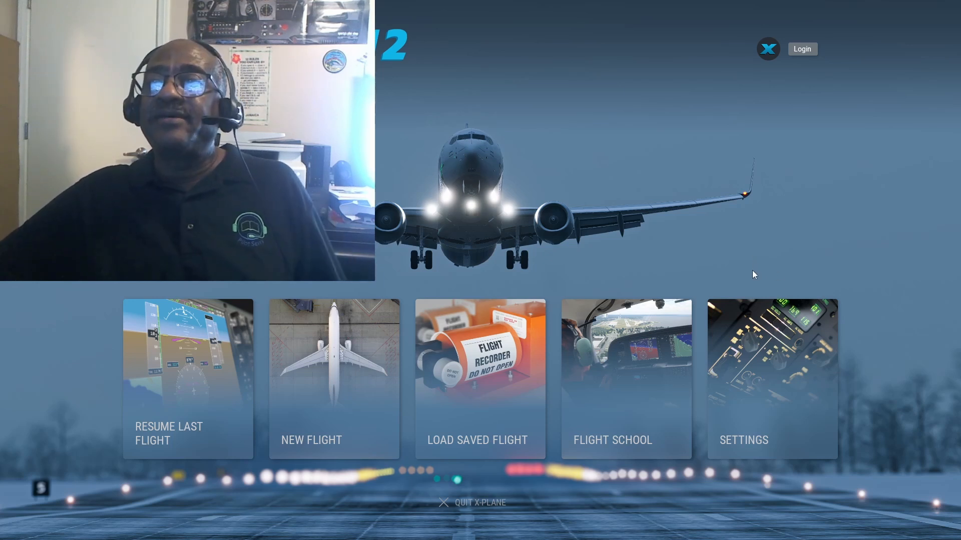
# Open the X-Plane 12 settings, review the sound volumes and the sound and radio devices, and return to the main menu.
pyautogui.click(768, 387)
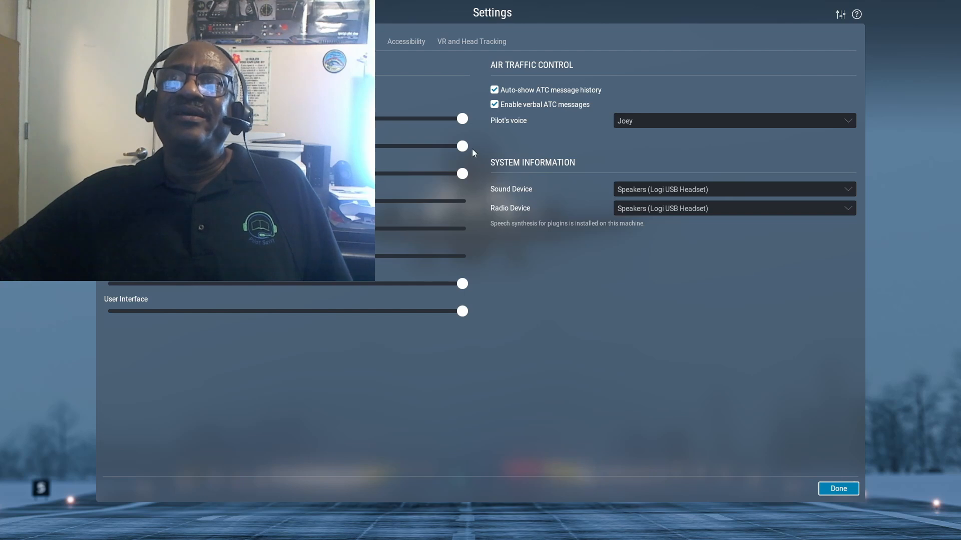
pyautogui.moveTo(462, 146); pyautogui.dragTo(481, 166)
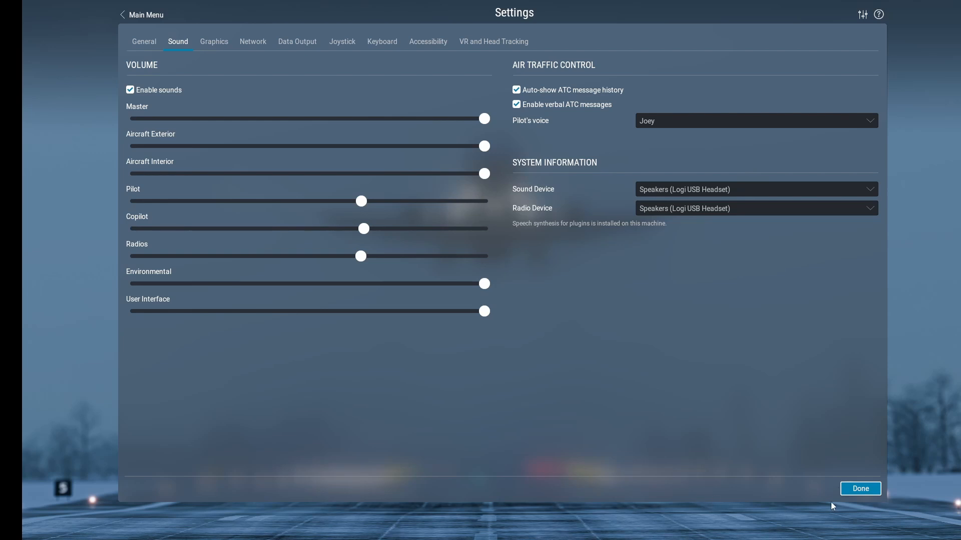
pyautogui.click(861, 490)
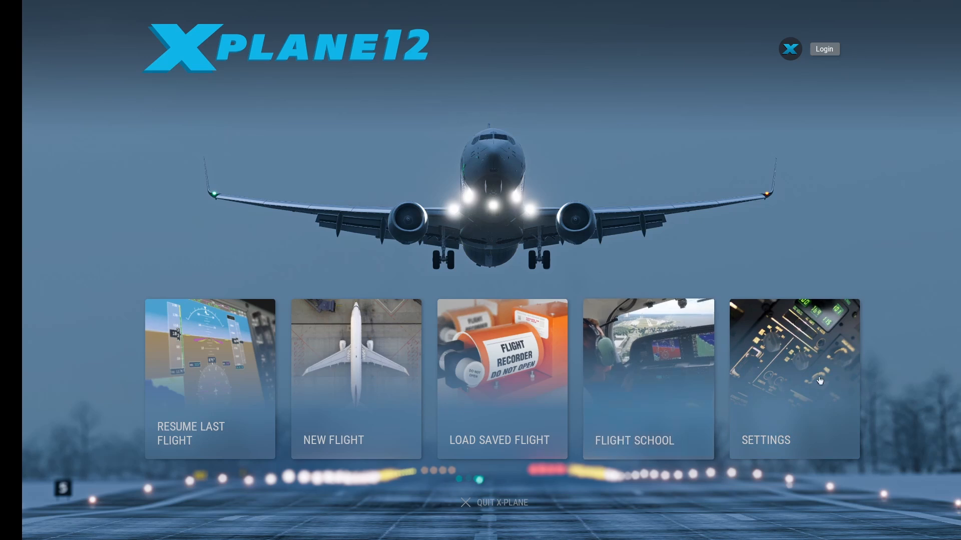
# Reopen the simulator's sound settings and set the Pilot volume to line up with the Copilot volume.
pyautogui.click(770, 427)
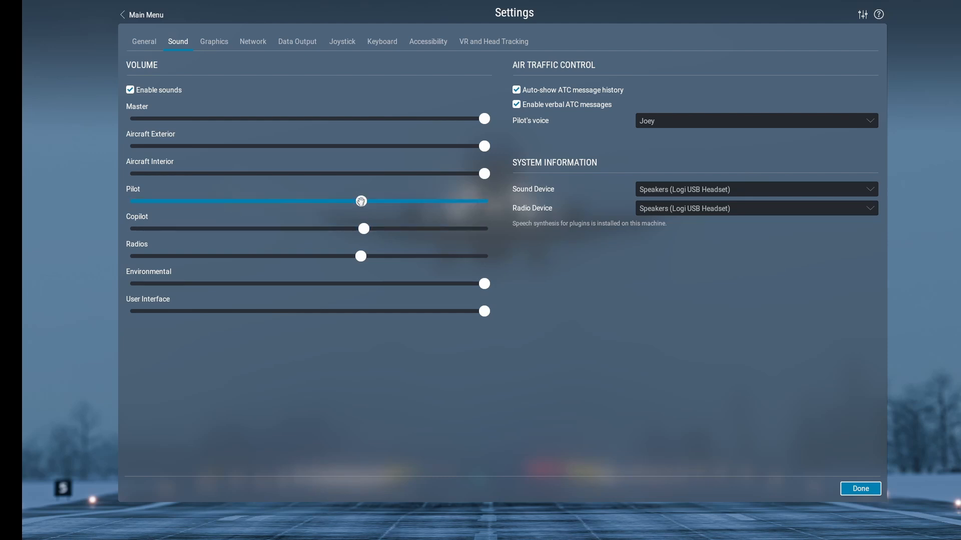
pyautogui.click(338, 200)
pyautogui.moveTo(353, 207)
pyautogui.mouseDown()
pyautogui.moveTo(401, 224)
pyautogui.moveTo(292, 194)
pyautogui.moveTo(364, 201)
pyautogui.mouseUp()
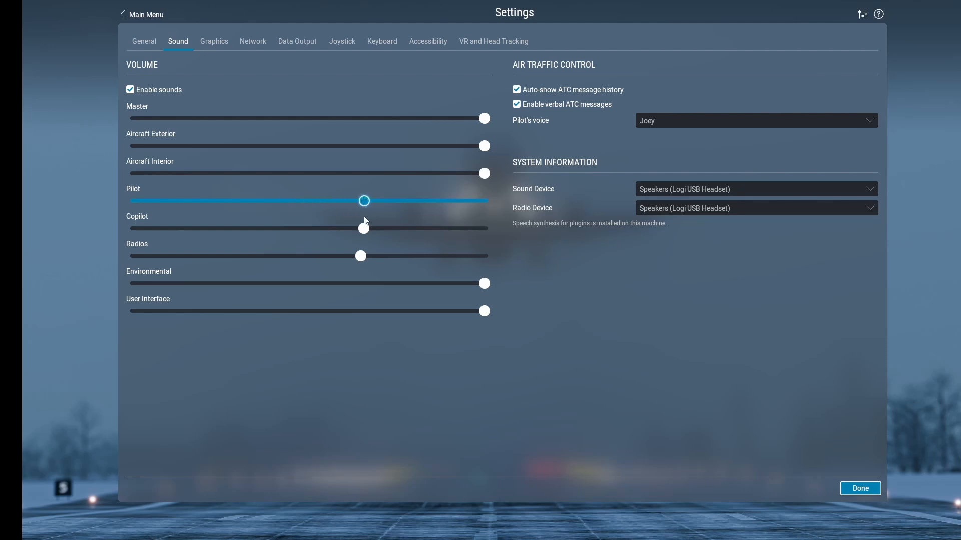